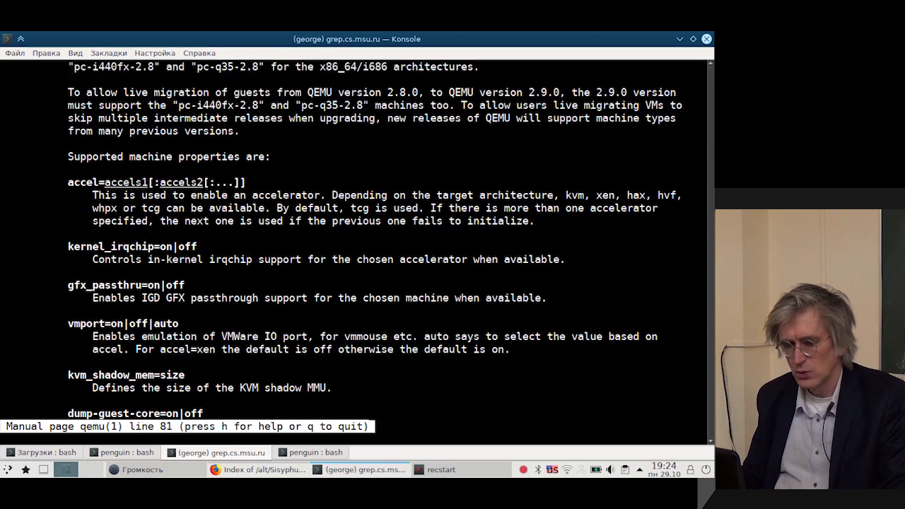
# Read through the QEMU manual's machine, SMP, boot, memory, keyboard, sound and device options up to the block device options
pyautogui.scroll(-8, 375, 244)
pyautogui.press('space')
pyautogui.press('space')
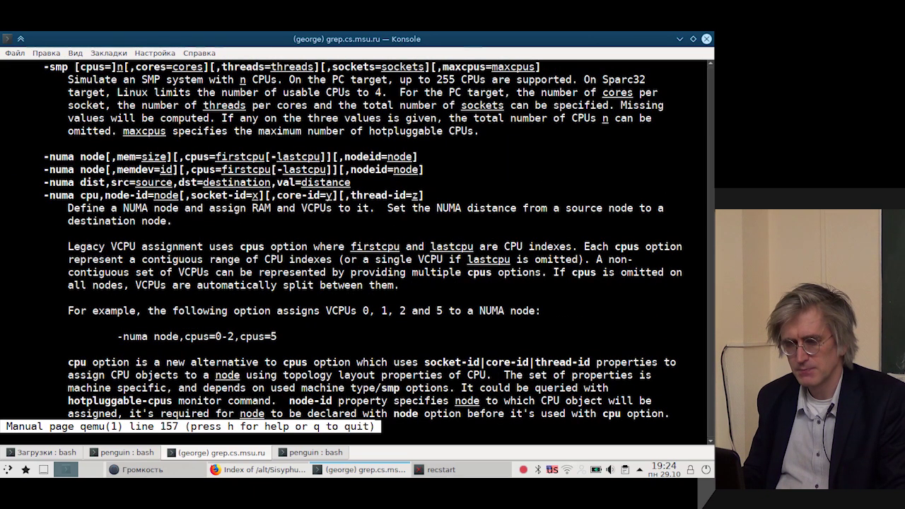
pyautogui.press('space')
pyautogui.press('space')
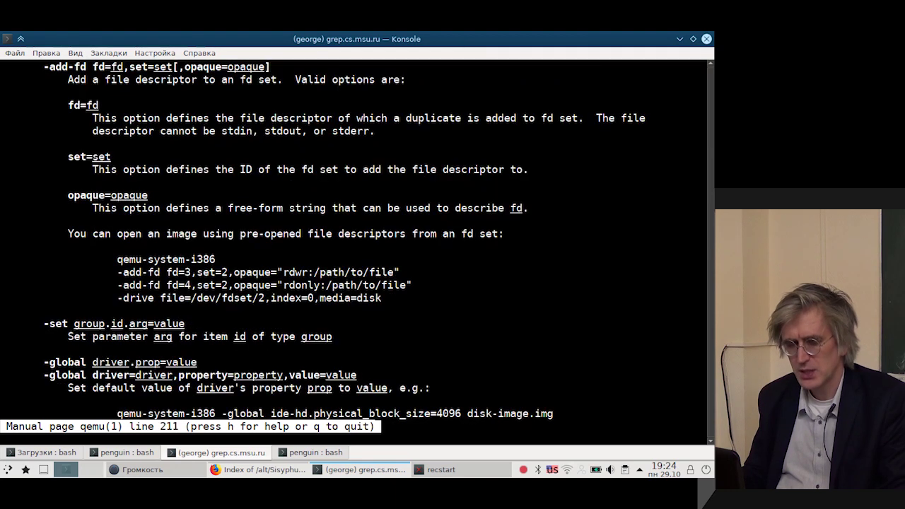
pyautogui.press('space')
pyautogui.press('space')
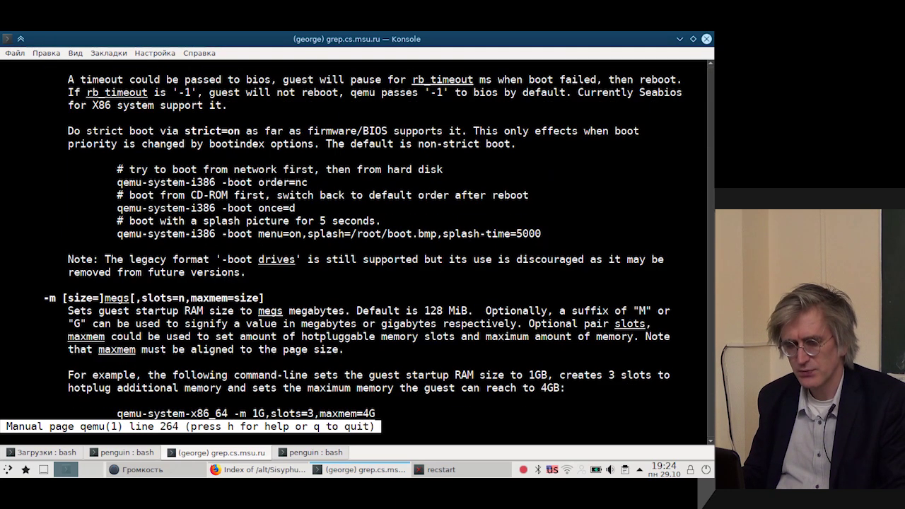
pyautogui.press('space')
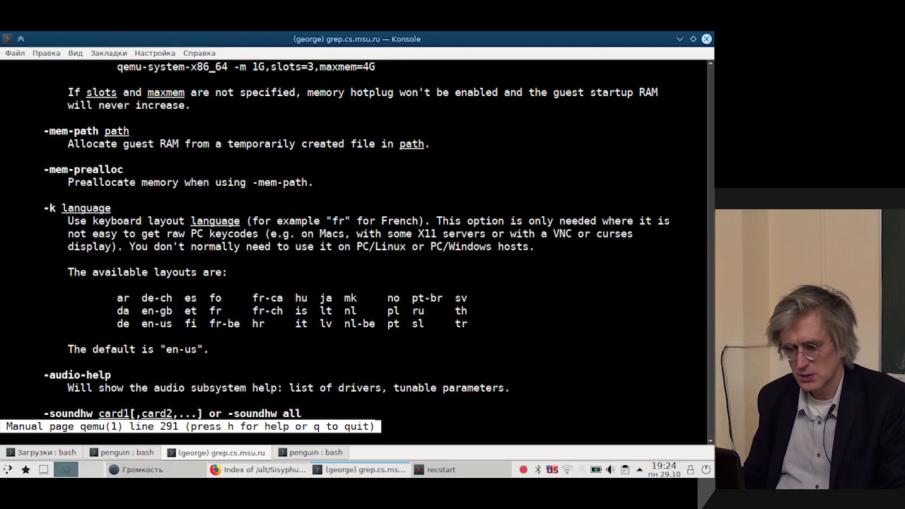
pyautogui.press('space')
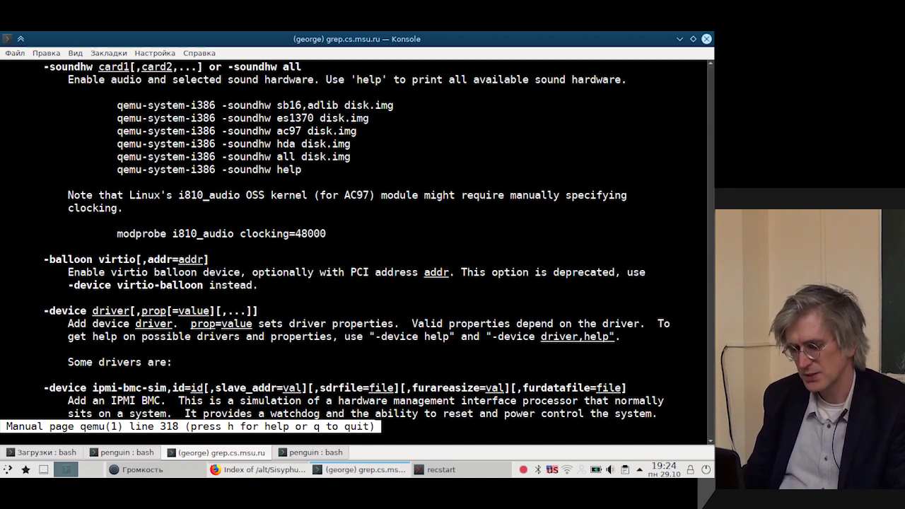
pyautogui.press('space')
pyautogui.press('space')
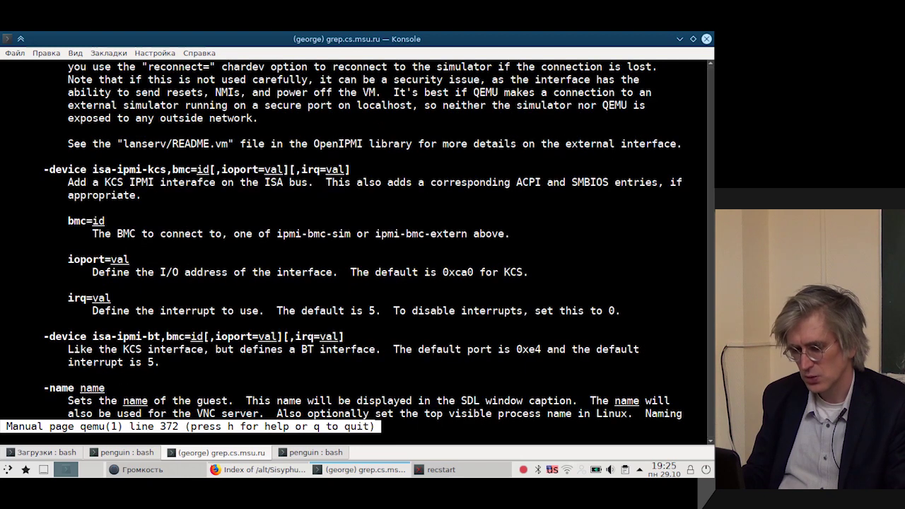
pyautogui.press('space')
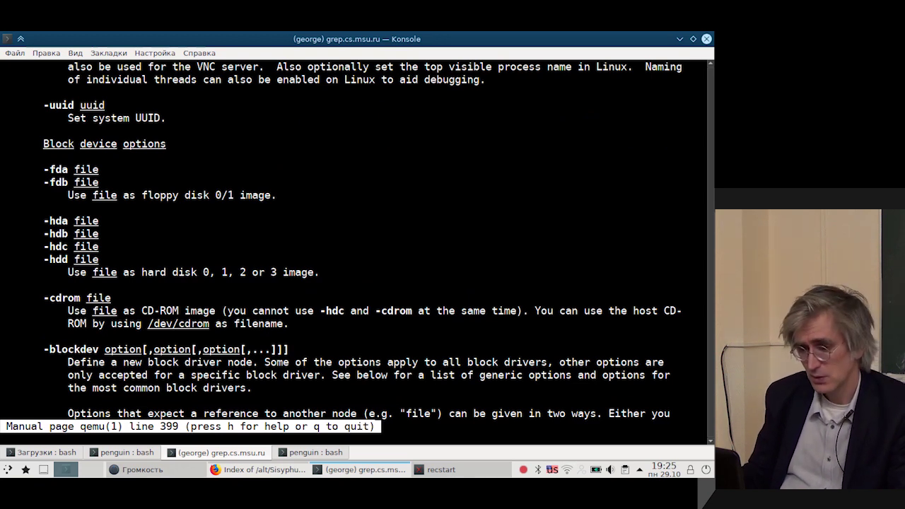
# Examine the block device and -drive options in the QEMU manual, including cache modes and throttling, and leave the manual
pyautogui.press('space')
pyautogui.press('space')
pyautogui.press('space')
pyautogui.press('space')
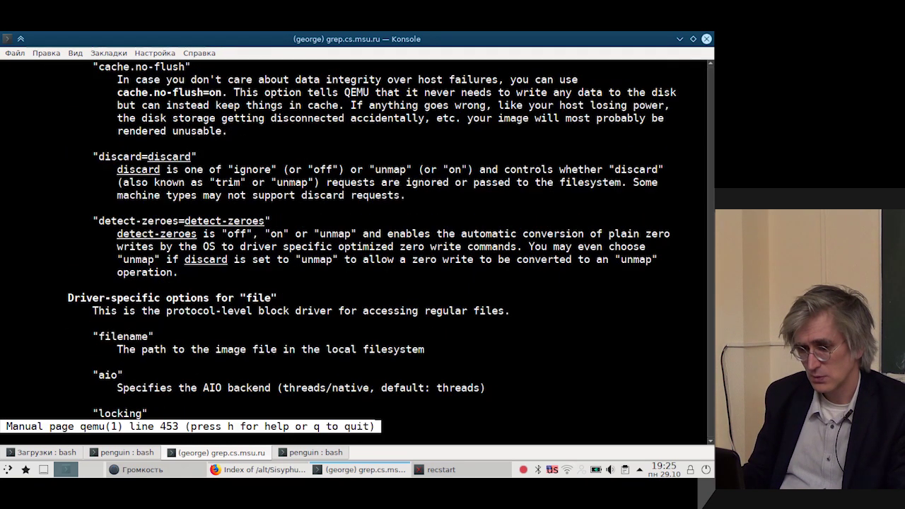
pyautogui.press('space')
pyautogui.press('space')
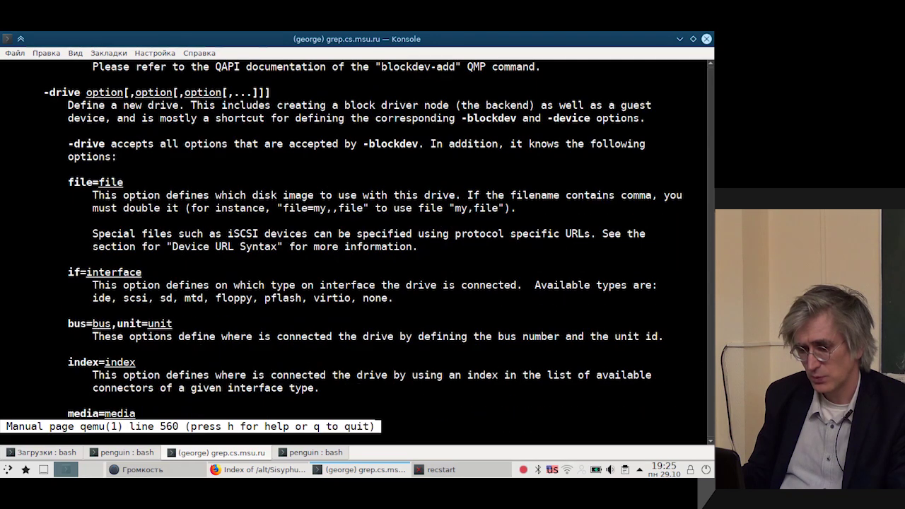
pyautogui.press('space')
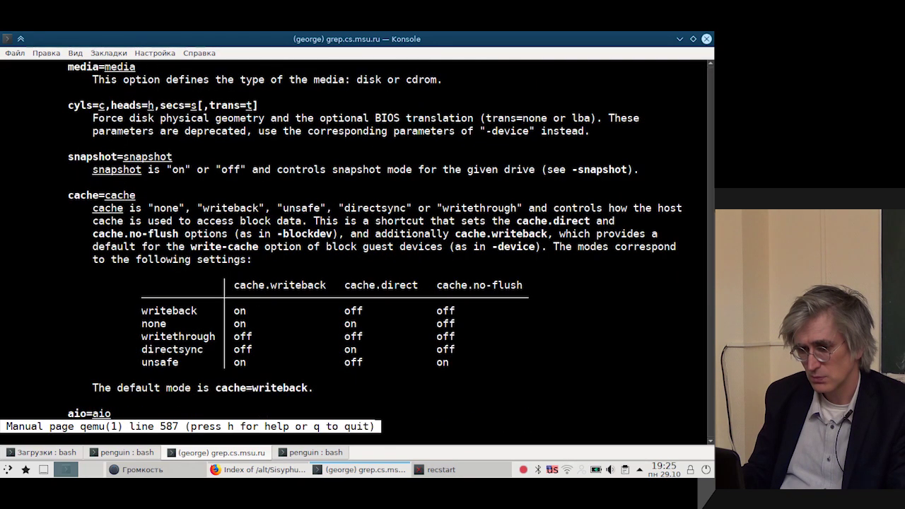
pyautogui.press('space')
pyautogui.press('space')
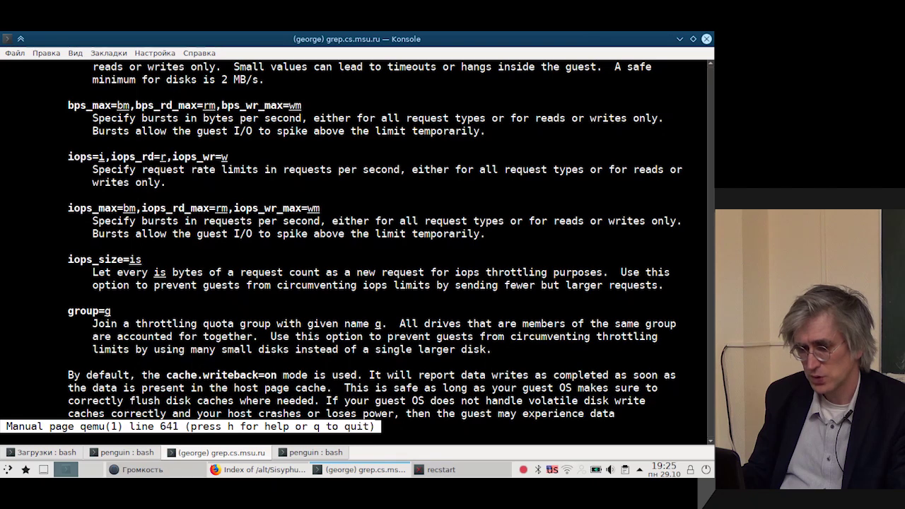
pyautogui.press('space')
pyautogui.press('q')
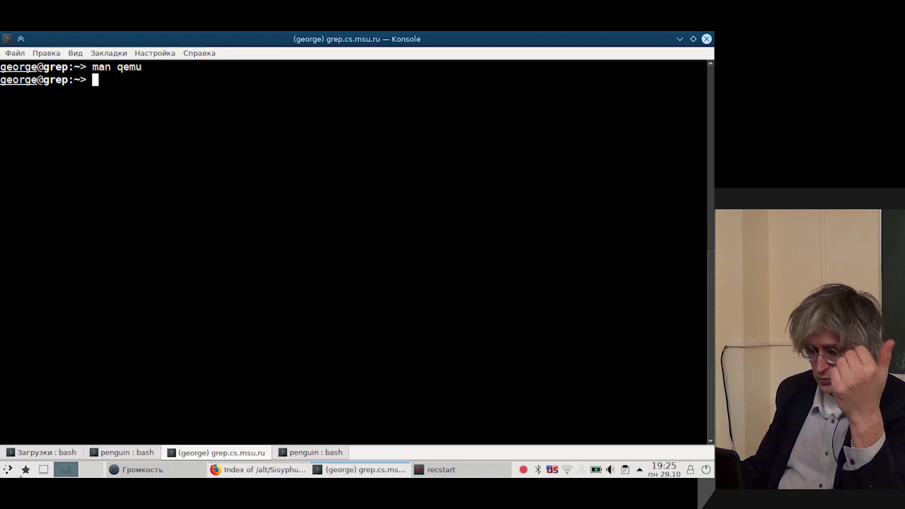
# Launch VirtualBox from the system applications
pyautogui.click(8, 470)
pyautogui.moveTo(136, 259)
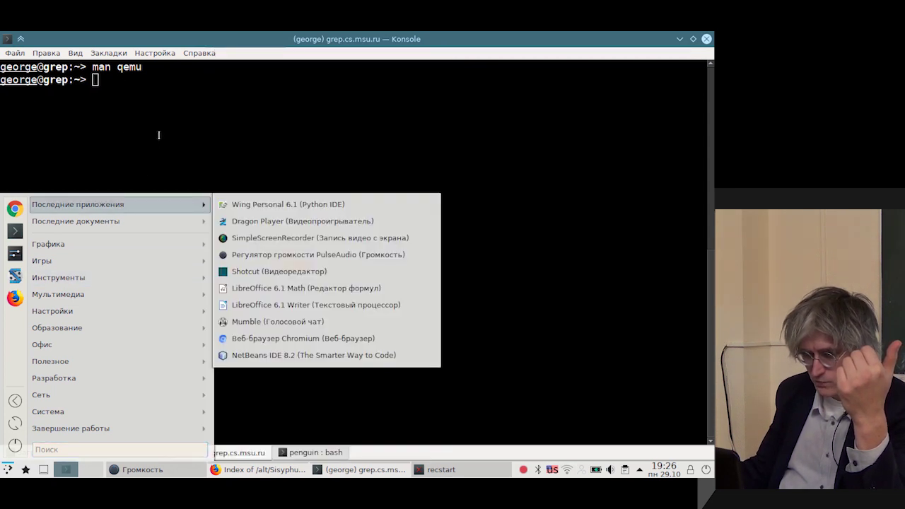
pyautogui.moveTo(172, 380)
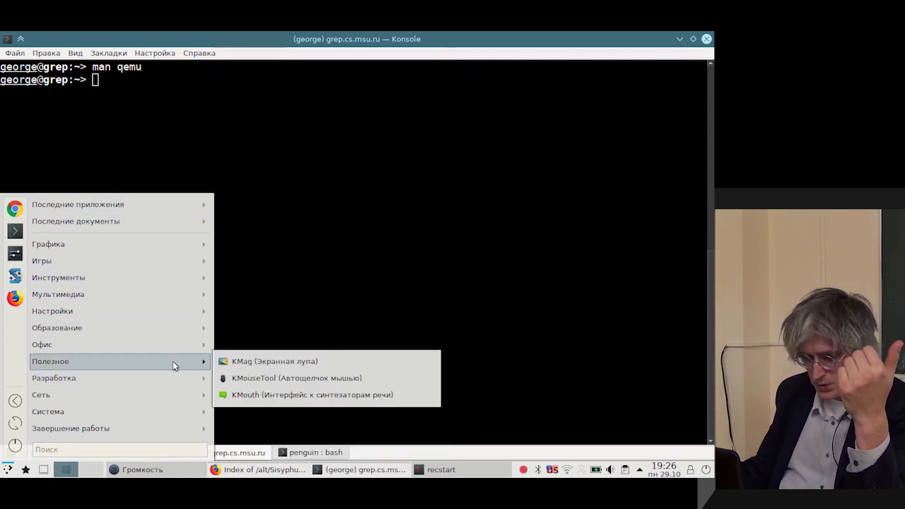
pyautogui.moveTo(167, 414)
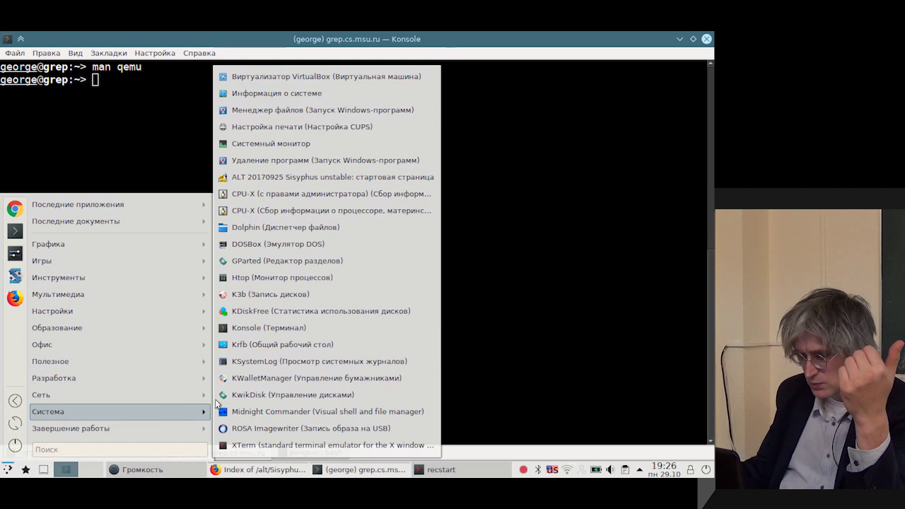
pyautogui.click(296, 78)
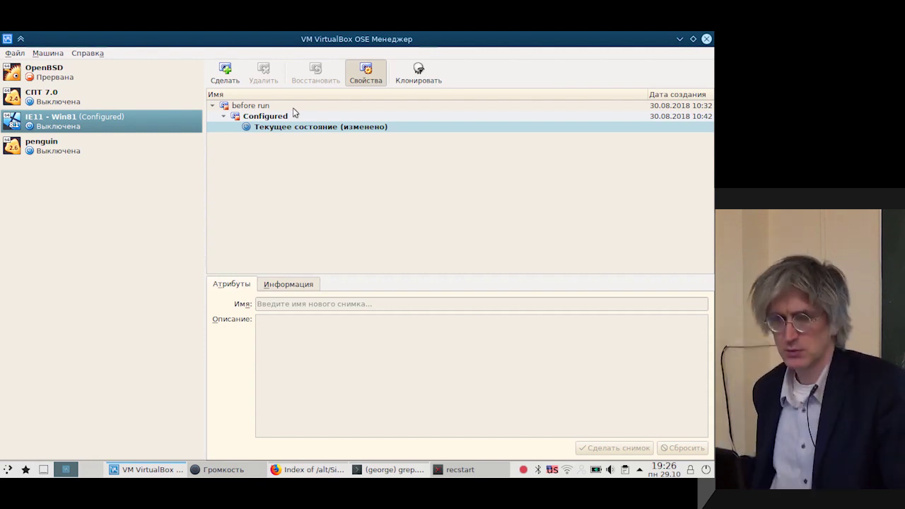
# Select the OpenBSD virtual machine, turn on the manager's main toolbar and show the machine's details
pyautogui.click(147, 74)
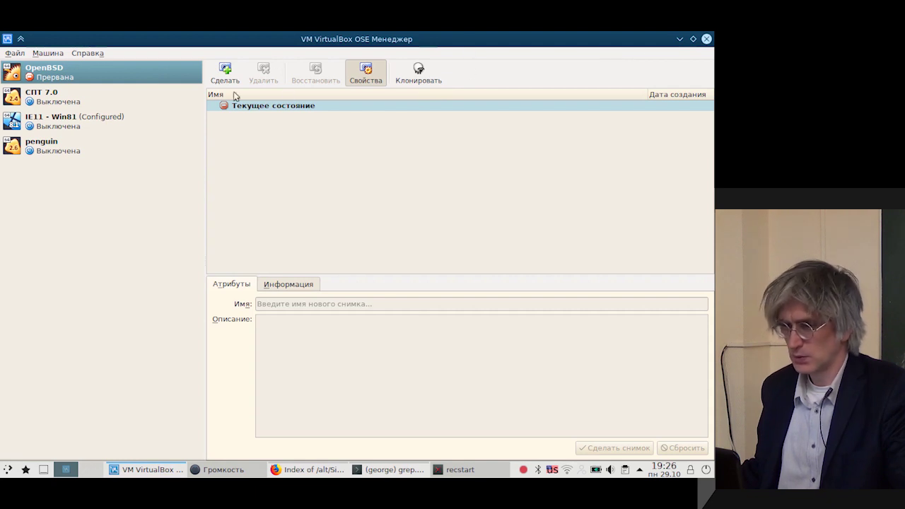
pyautogui.click(43, 55)
pyautogui.click(44, 55)
pyautogui.rightClick(169, 56)
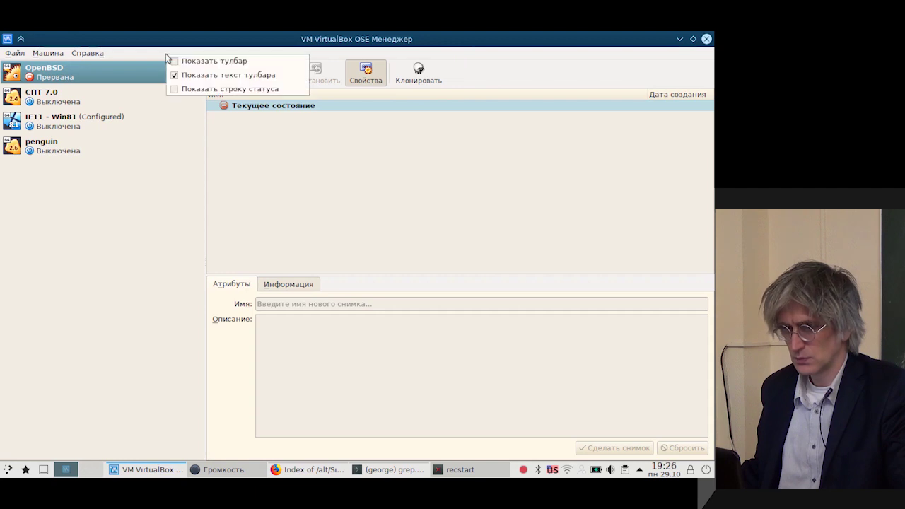
pyautogui.click(184, 64)
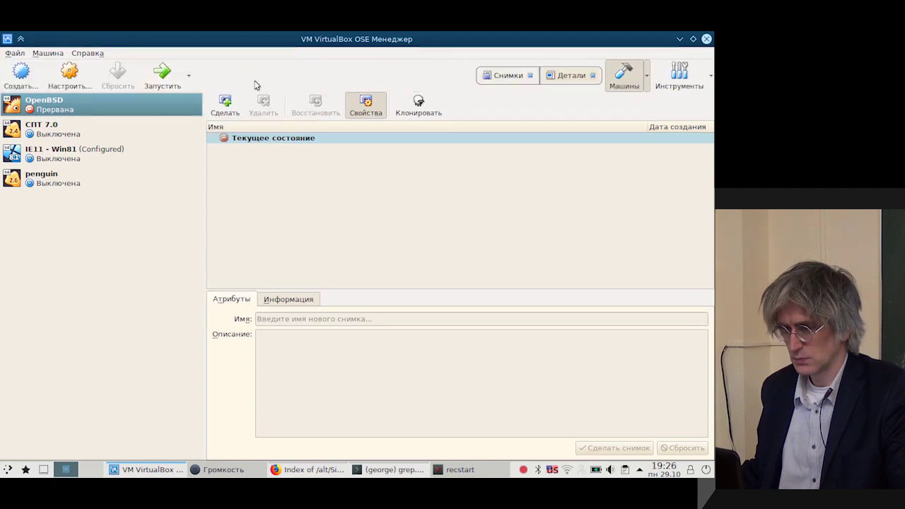
pyautogui.click(563, 74)
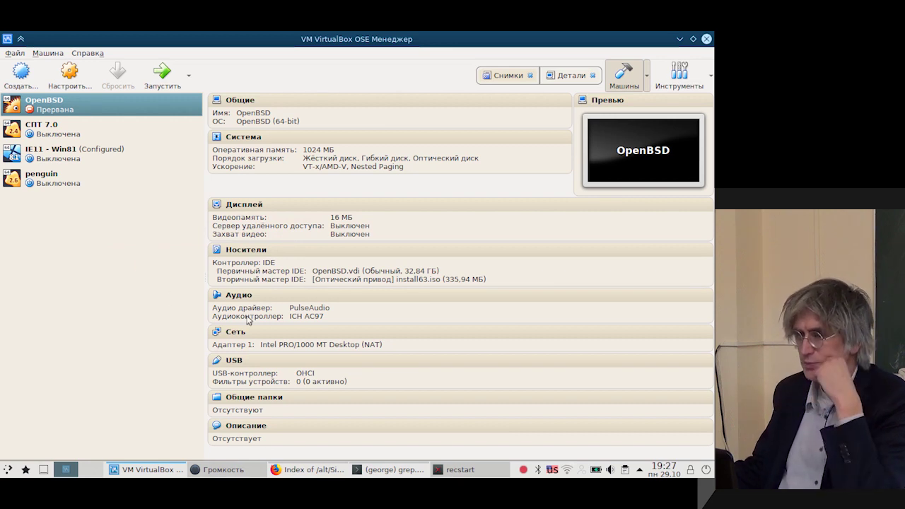
# Try enabling the OpenBSD machine's second network adapter with the internal network connection type, and discard the settings
pyautogui.click(236, 331)
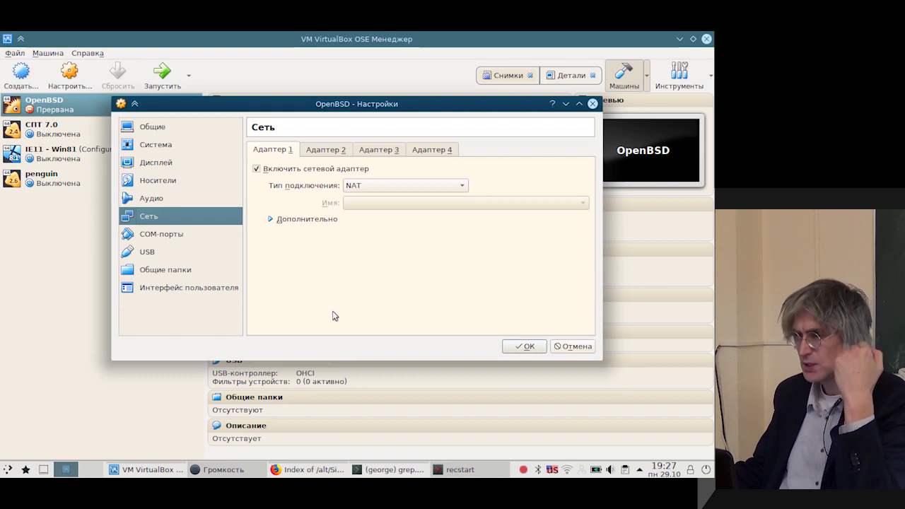
pyautogui.click(323, 151)
pyautogui.click(256, 169)
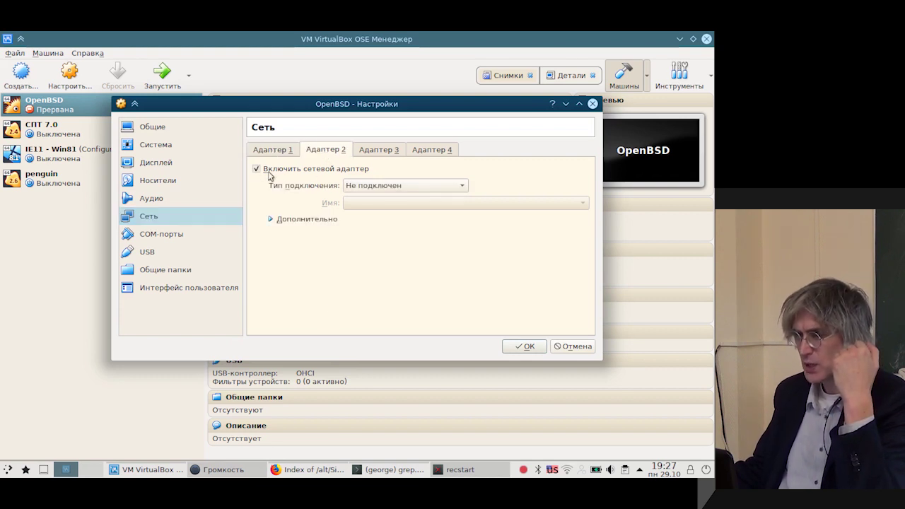
pyautogui.click(427, 185)
pyautogui.click(396, 241)
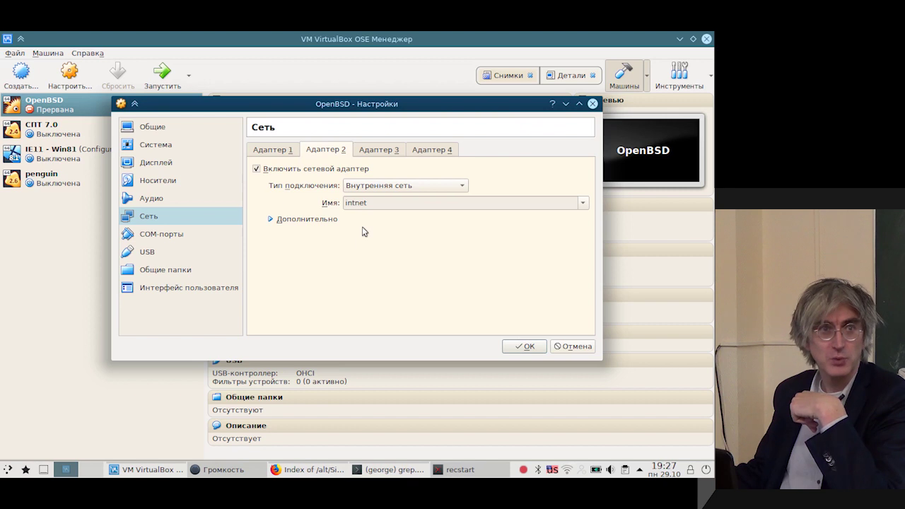
pyautogui.click(570, 346)
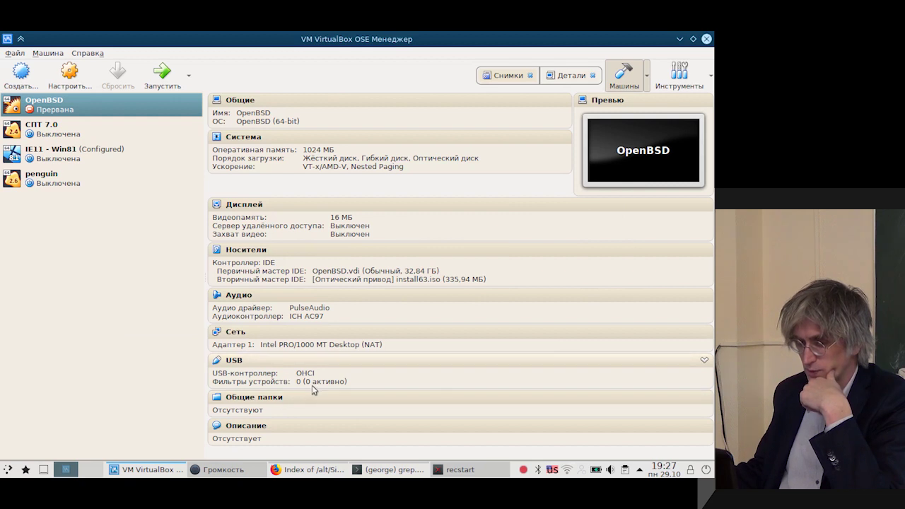
# Open the OpenBSD machine's USB settings to examine the controller and device filter options
pyautogui.click(233, 360)
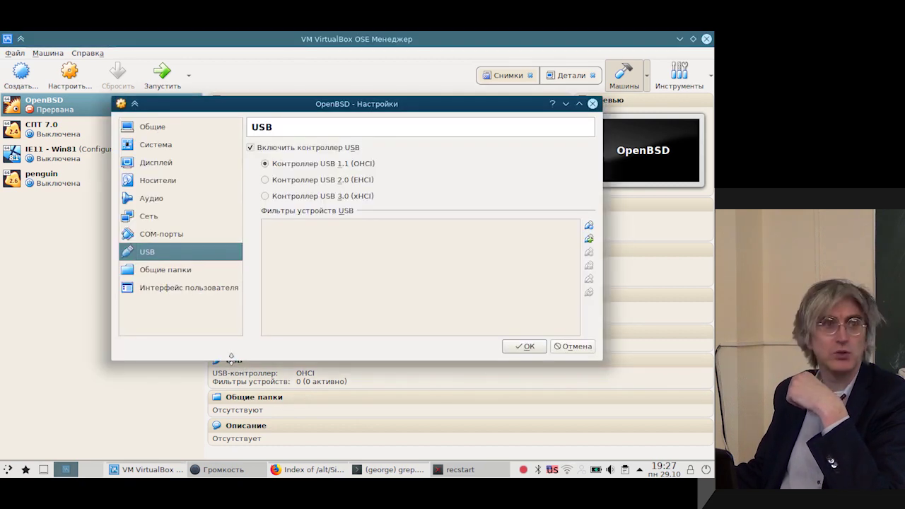